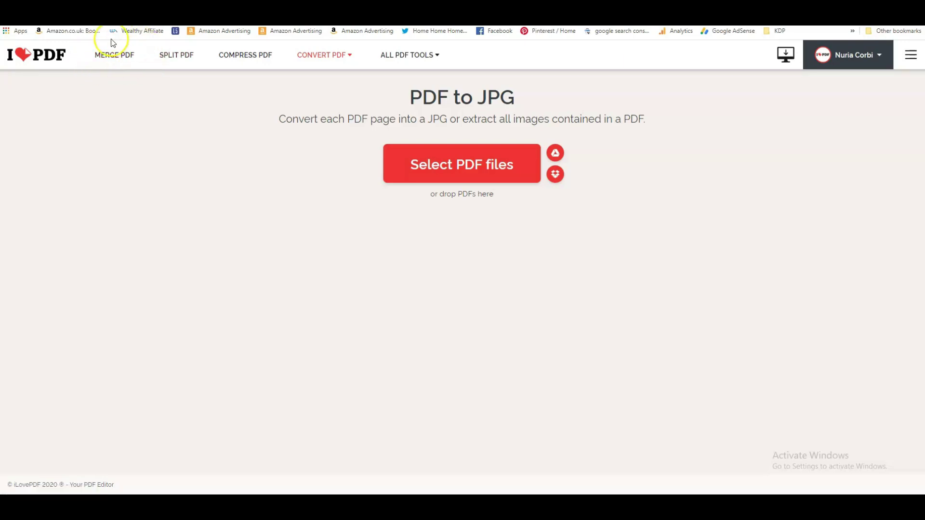
- Point out Merge, Split and Compress PDF in the top bar, then show the Convert PDF dropdown
left_click(94, 50)
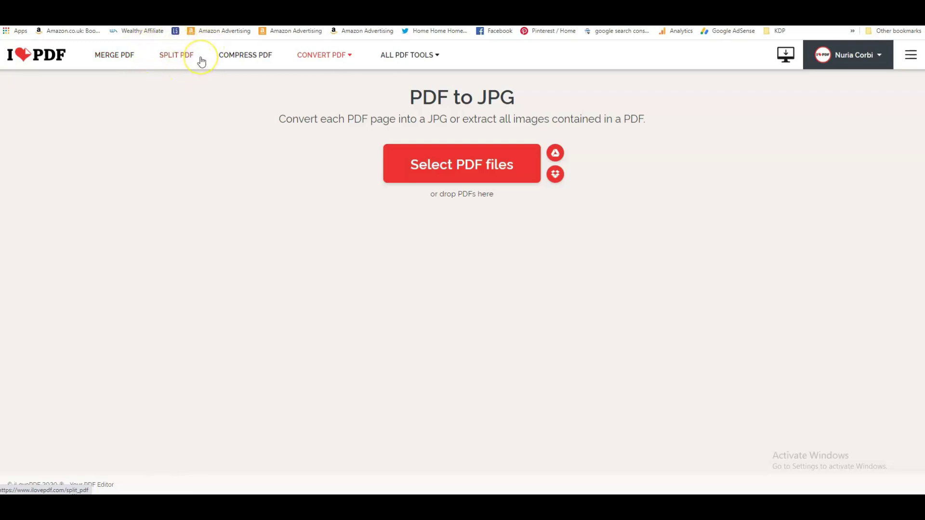
left_click(181, 58)
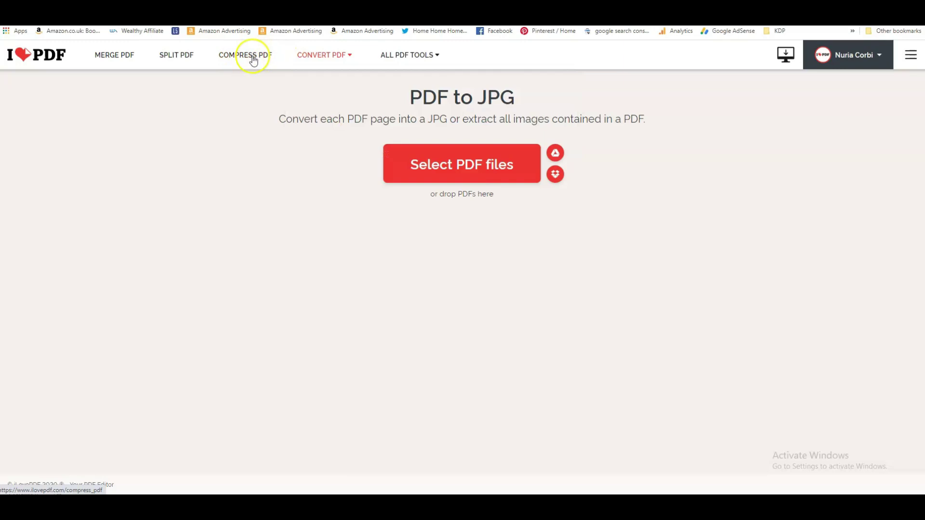
mouse_move(325, 60)
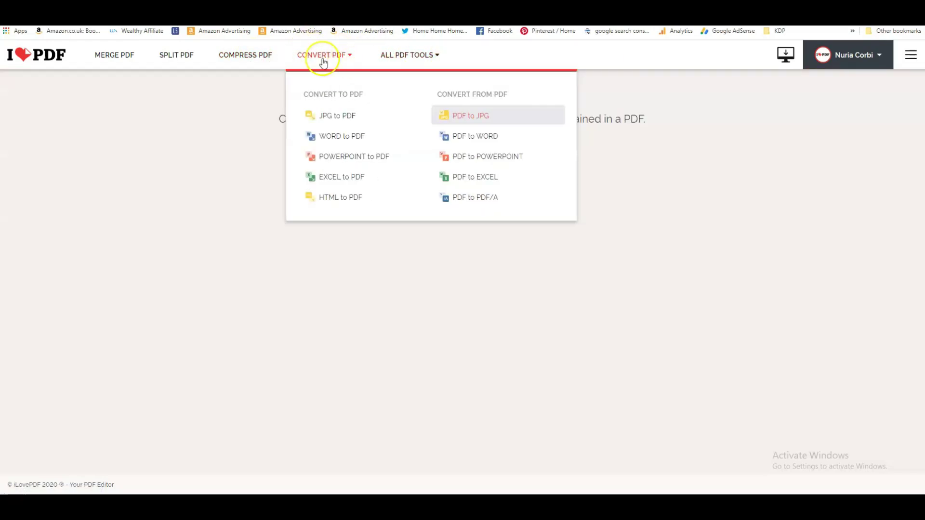
- Display the ALL PDF TOOLS mega-menu with Organize, Optimize, Convert, Edit and PDF Security groups
mouse_move(391, 56)
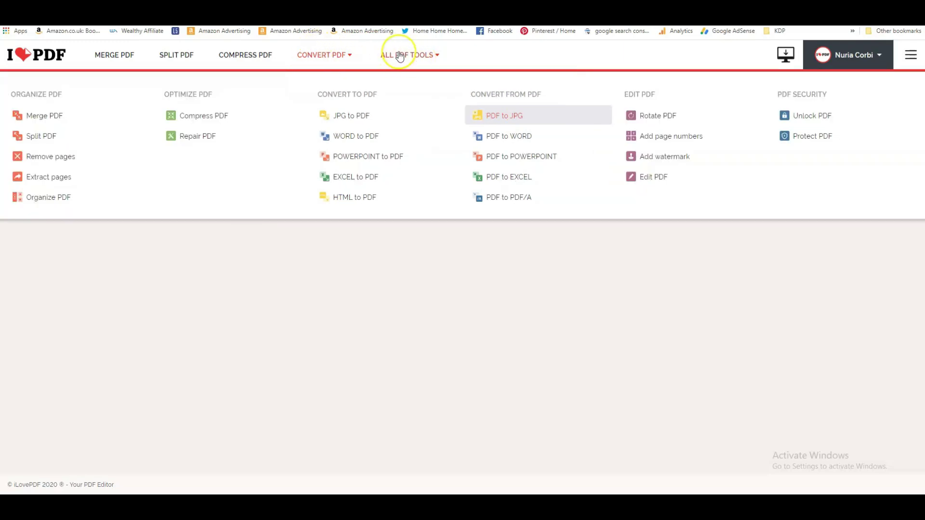
left_click(431, 72)
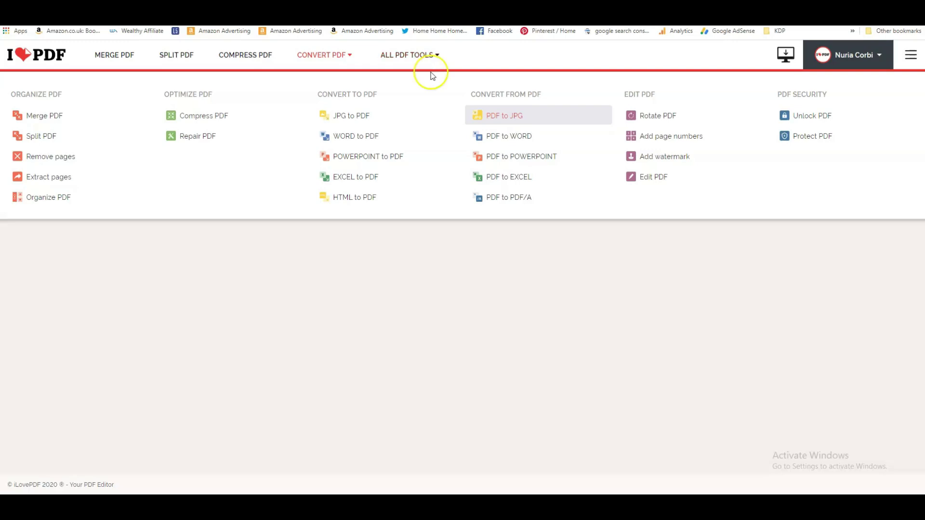
- Start Organize PDF and load interior 106 P.pdf from the computer
left_click(85, 202)
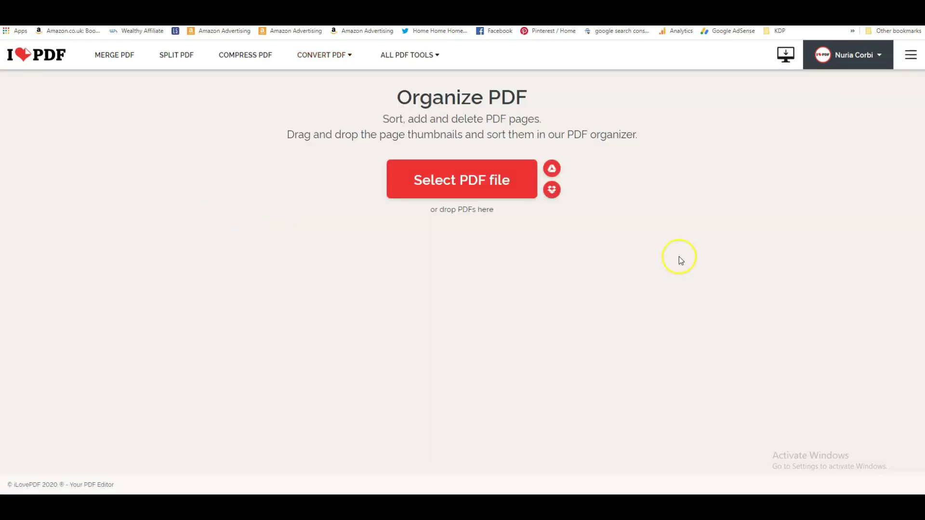
left_click(484, 180)
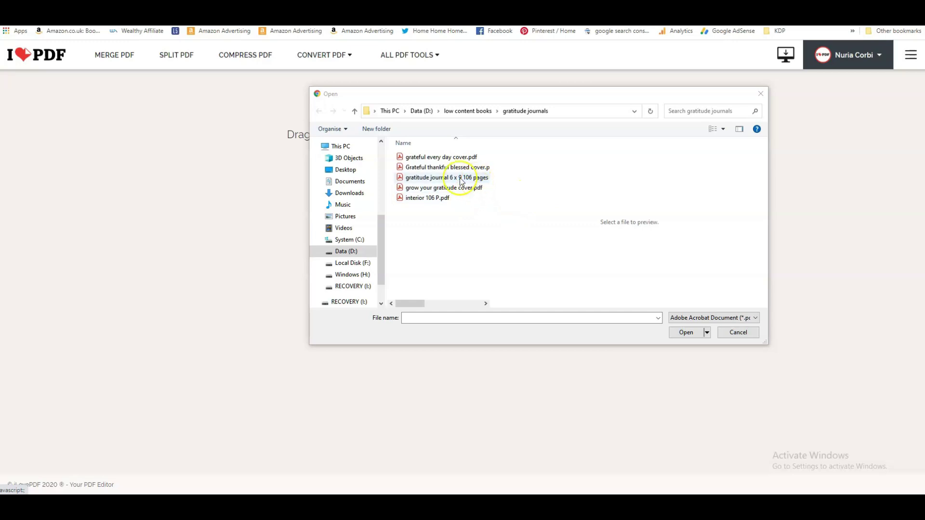
left_click(471, 201)
scroll(706, 291, "down", 2)
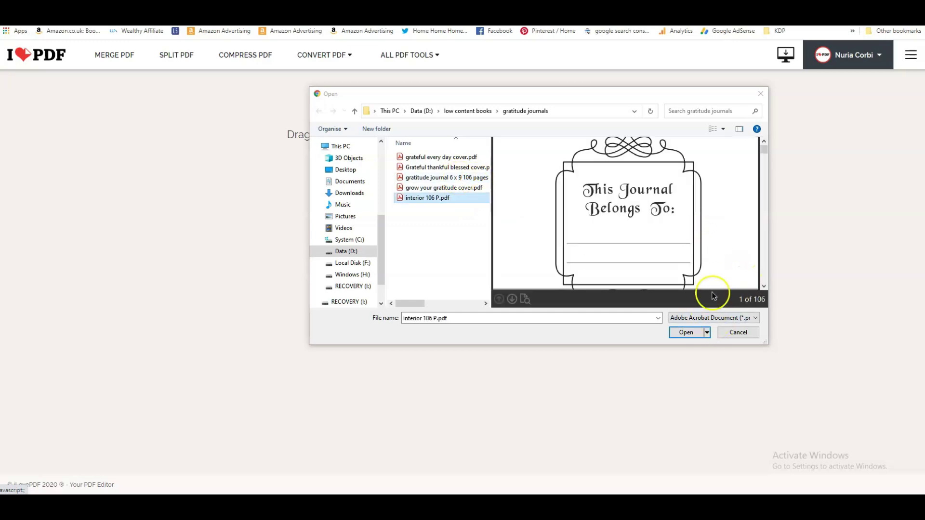
left_click(686, 332)
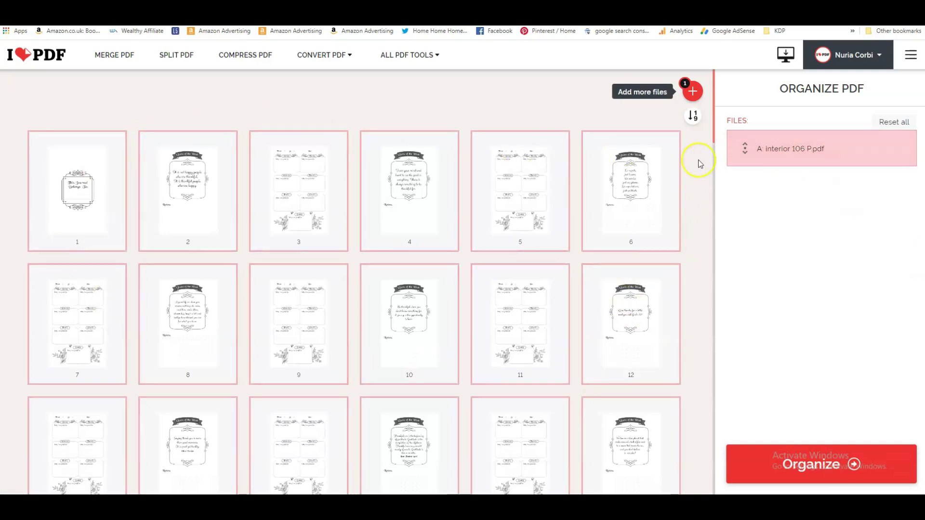
scroll(702, 164, "down", 5)
scroll(701, 172, "up", 5)
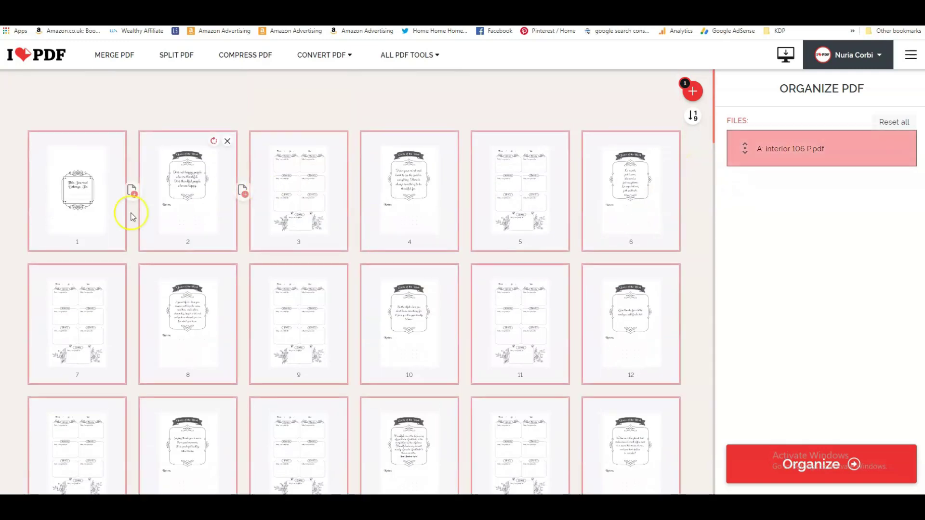
mouse_move(123, 202)
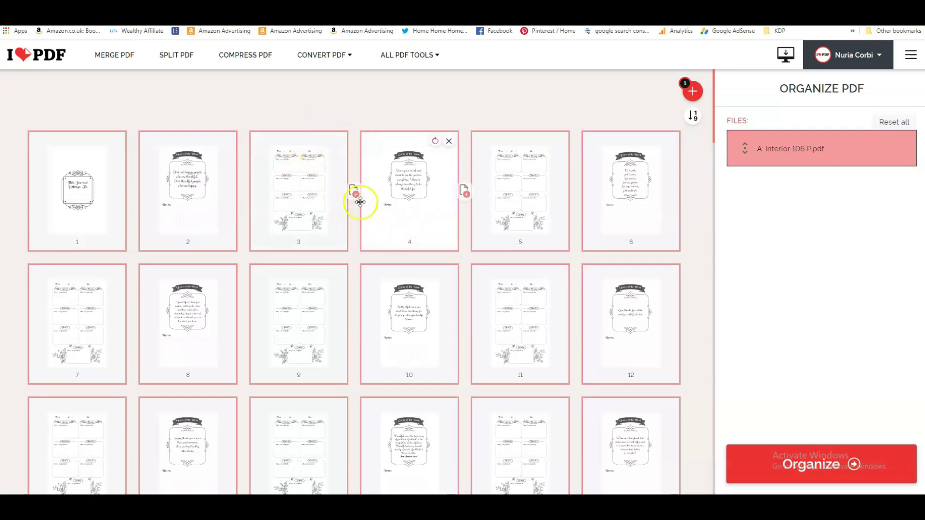
left_click(466, 194)
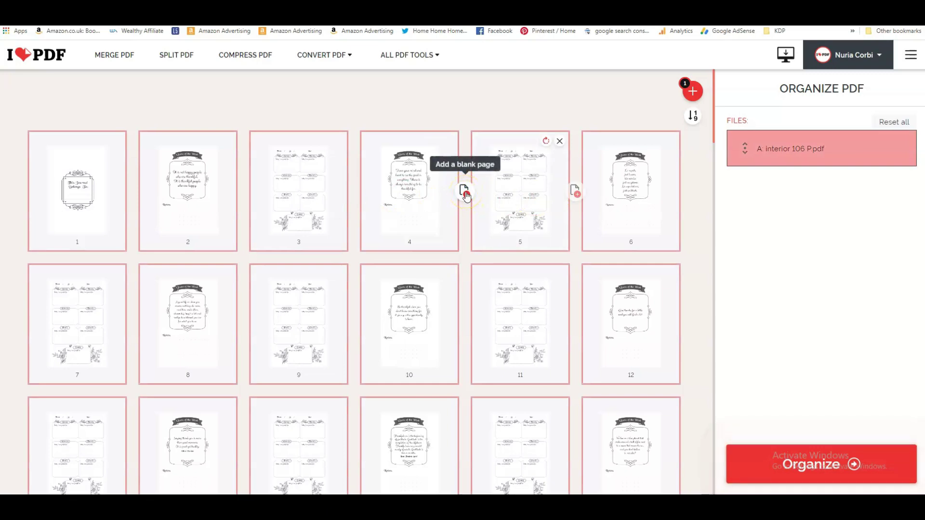
left_click(466, 194)
left_click(465, 194)
- Insert blank pages between pages 4–5, 5–6 and 6–7 of interior 106 P.pdf
left_click(465, 192)
left_click(466, 191)
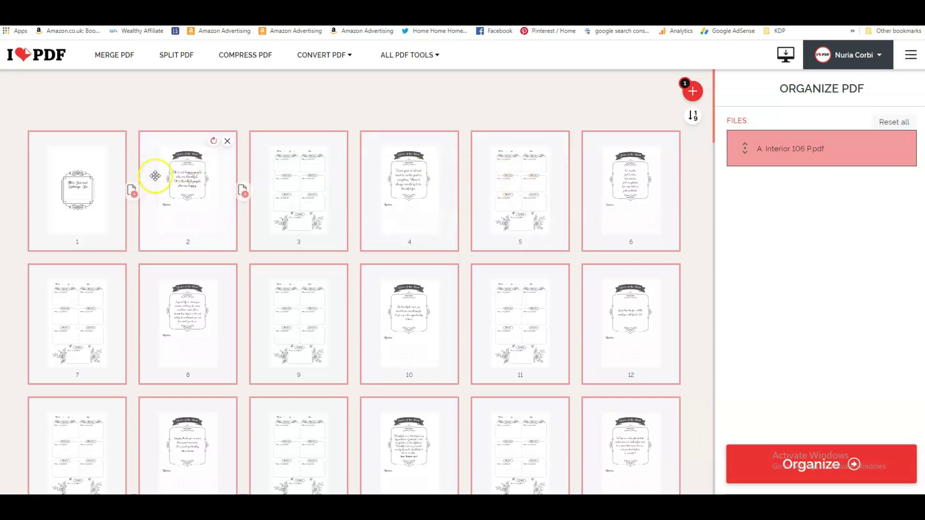
left_click(463, 192)
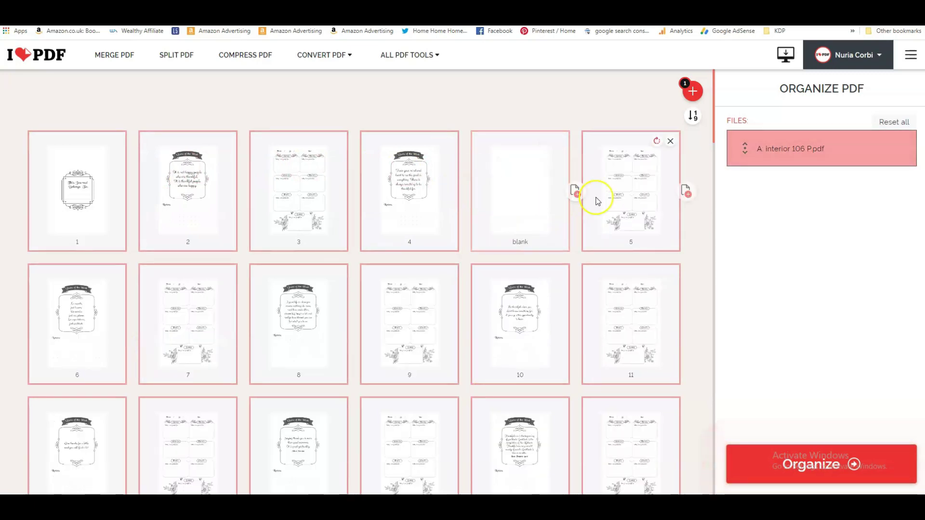
left_click(688, 191)
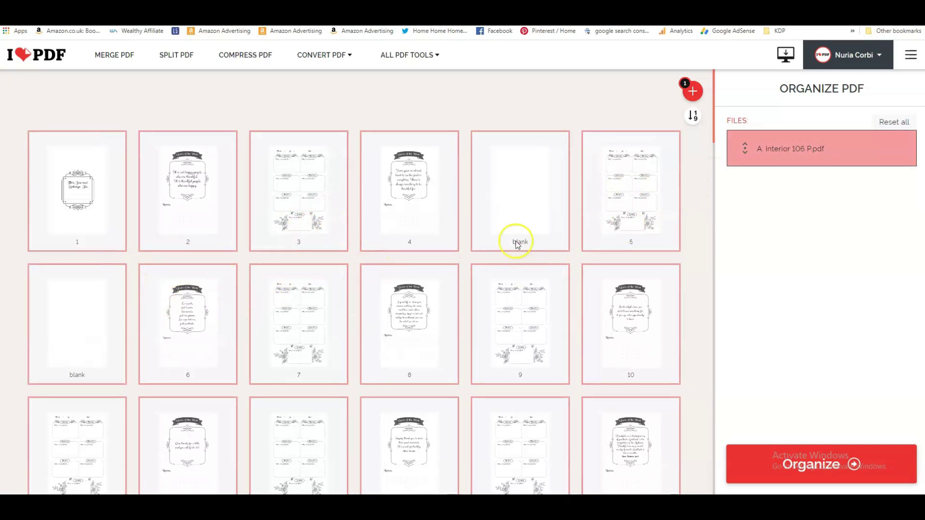
left_click(243, 324)
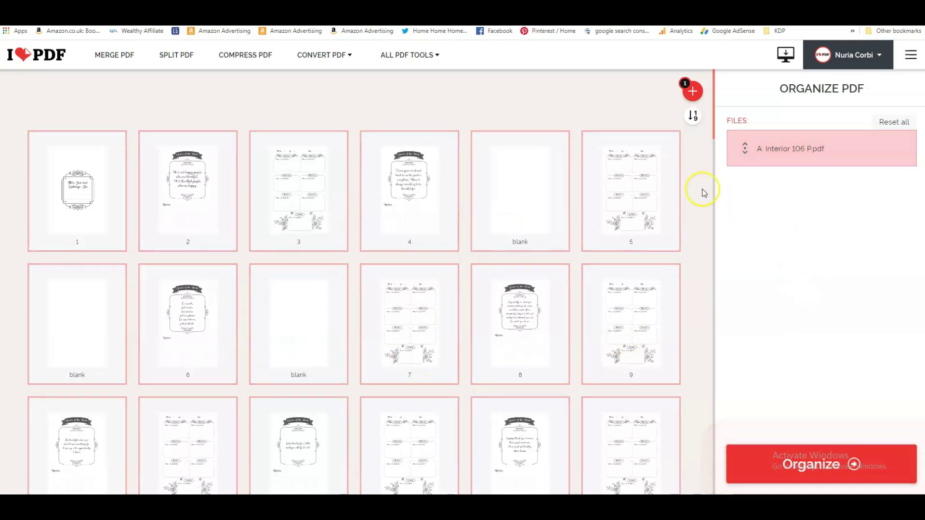
mouse_move(697, 97)
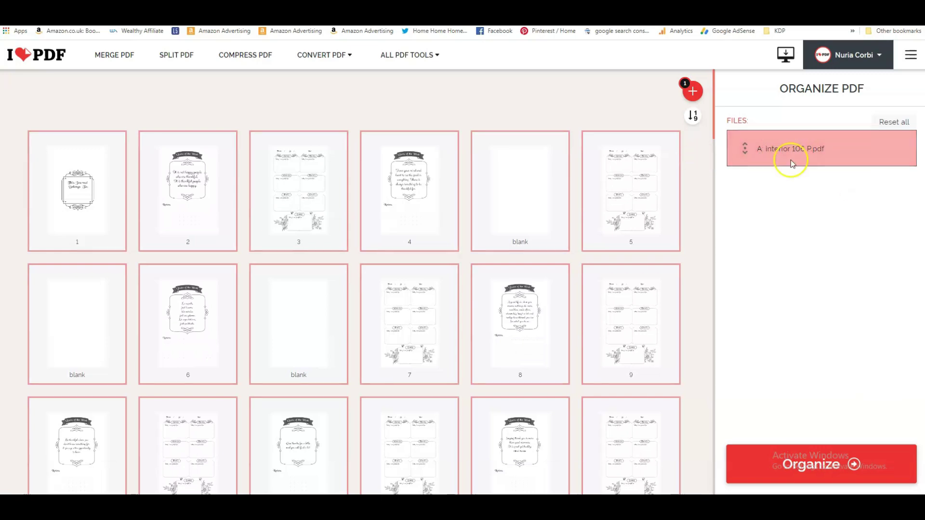
scroll(659, 284, "down", 1)
scroll(658, 284, "down", 6)
scroll(217, 193, "up", 7)
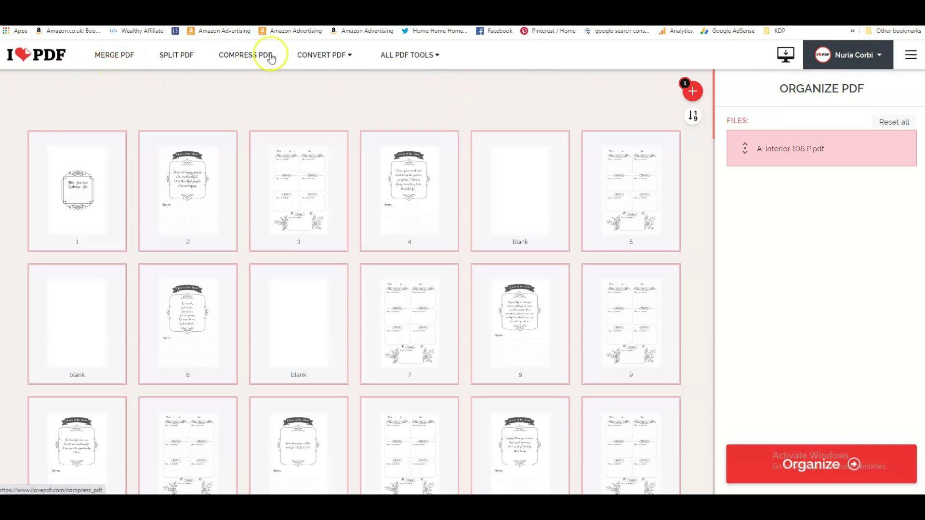
- Show the Convert PDF dropdown, then the ALL PDF TOOLS catalogue above the organiser
mouse_move(306, 57)
mouse_move(414, 53)
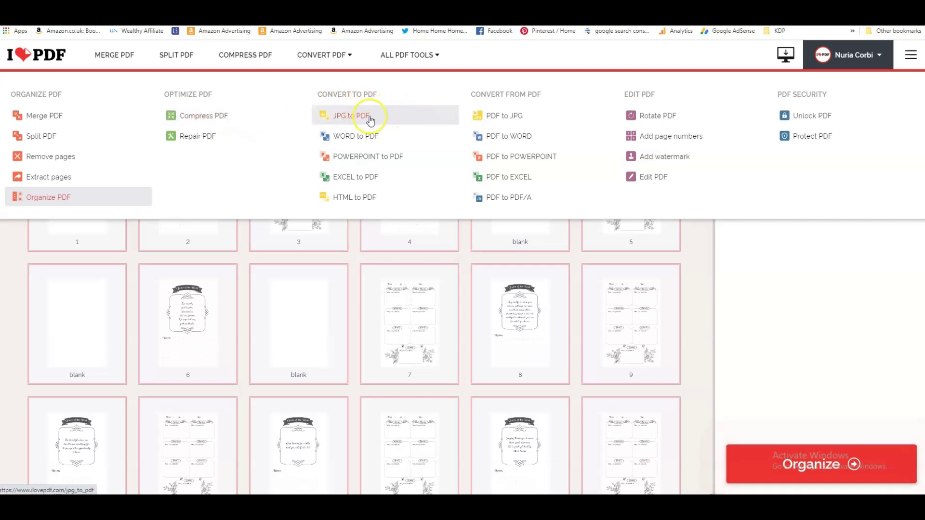
left_click(391, 126)
left_click(427, 121)
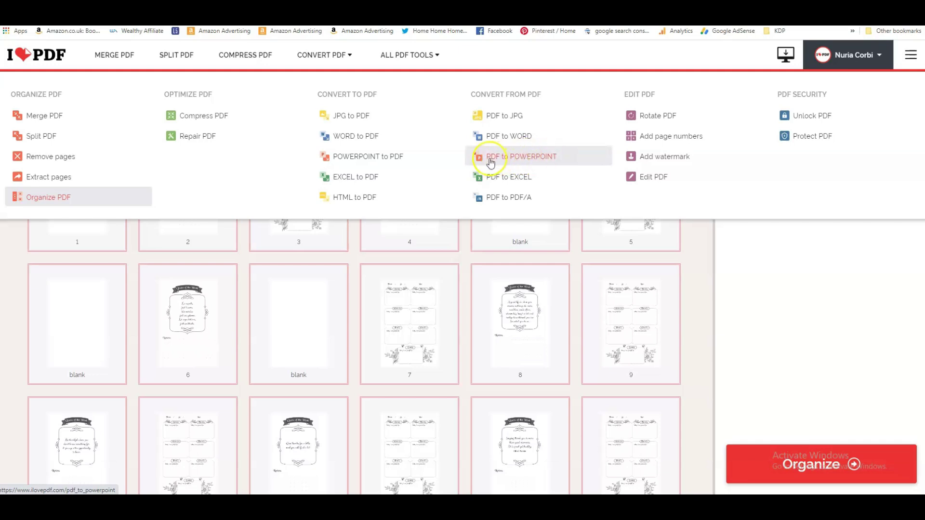
left_click(558, 161)
left_click(569, 159)
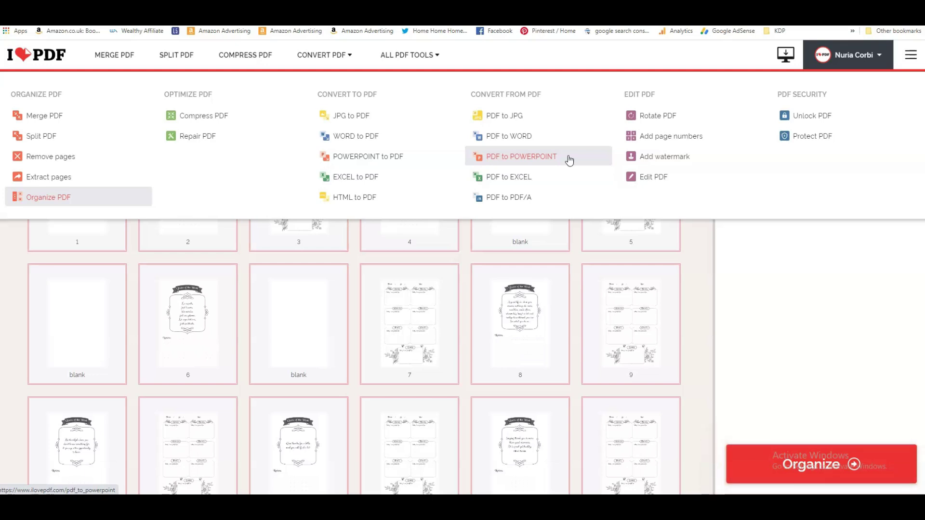
left_click(568, 160)
- Go to the Pricing page comparing Free, Premium Web (£6) and Desktop + Web (£9) plans
left_click(592, 160)
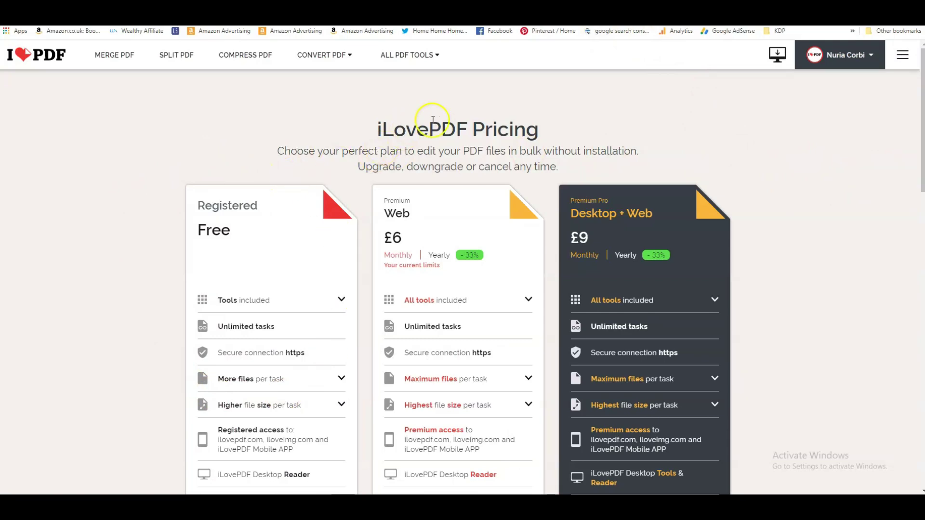
- Expand Tools included, showing PDF to WORD (OCR) and PDF to PDF/A missing from Free
scroll(434, 120, "down", 2)
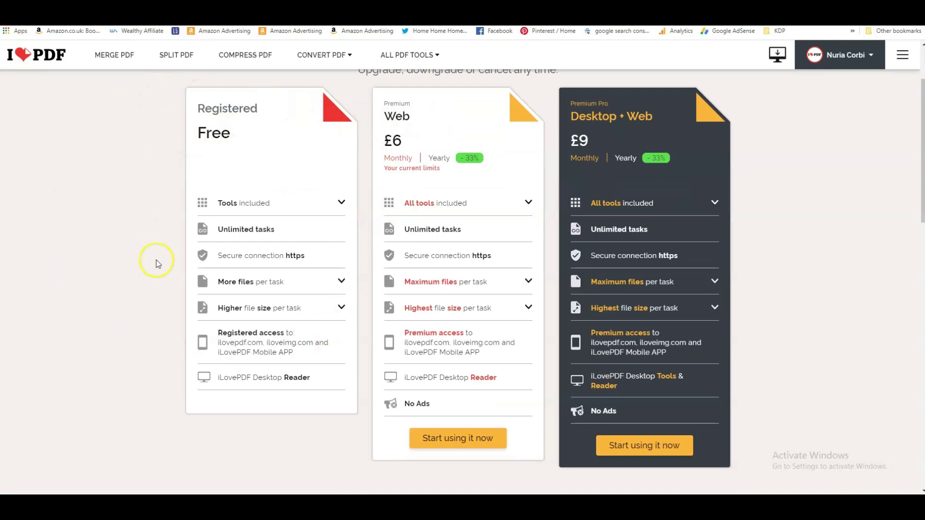
left_click(342, 203)
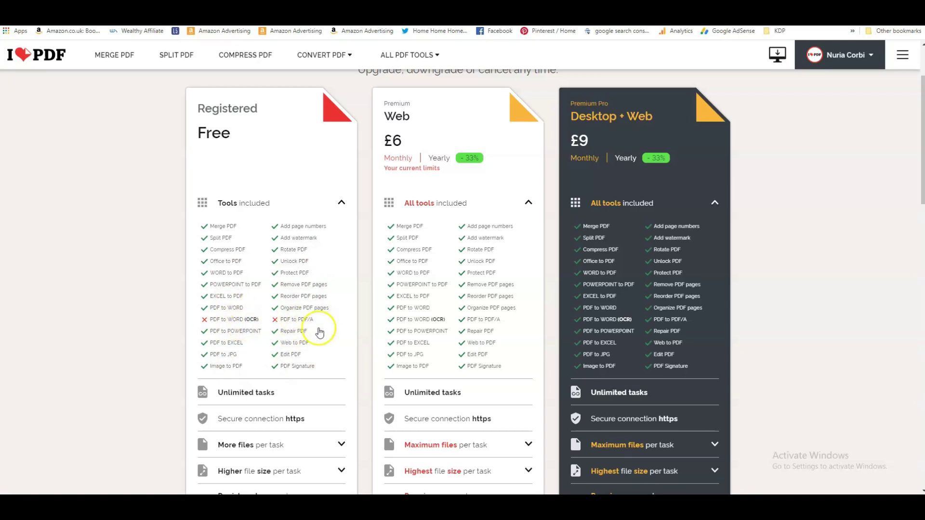
scroll(336, 312, "down", 1)
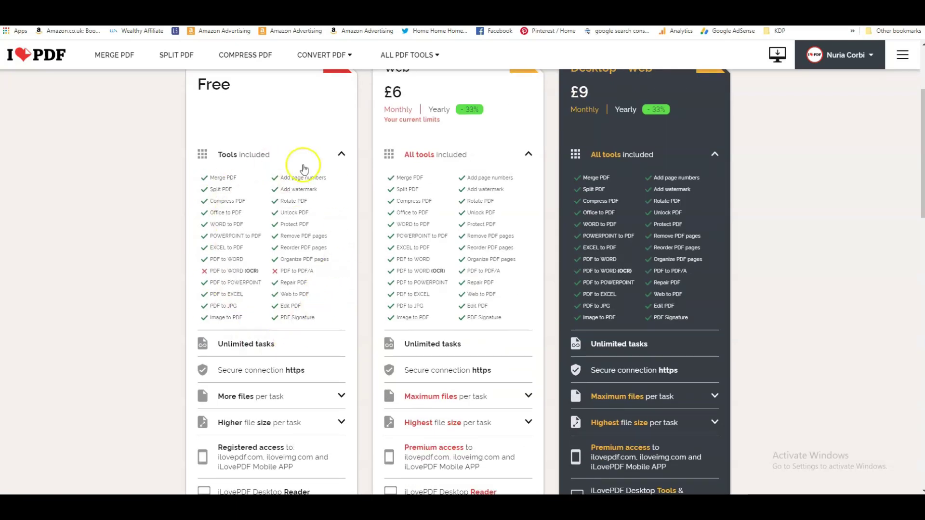
scroll(104, 247, "down", 1)
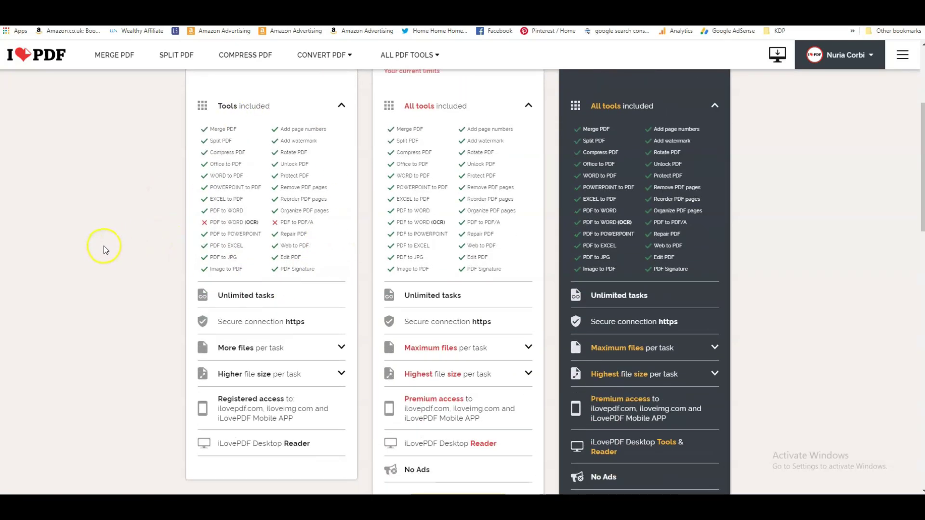
scroll(108, 259, "down", 1)
scroll(120, 254, "down", 1)
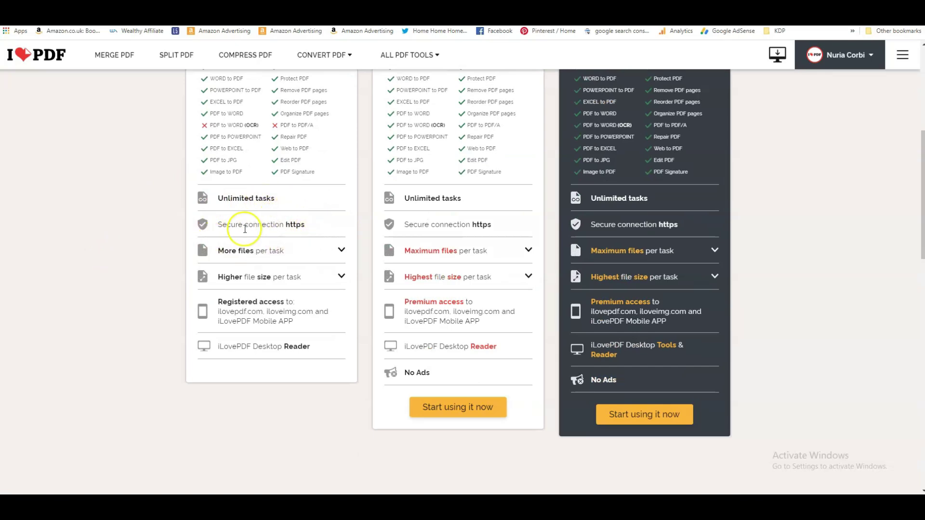
- Expand More files per task and Higher file size per task, comparing Merge PDF's 100 MB versus 1 GB
left_click(342, 251)
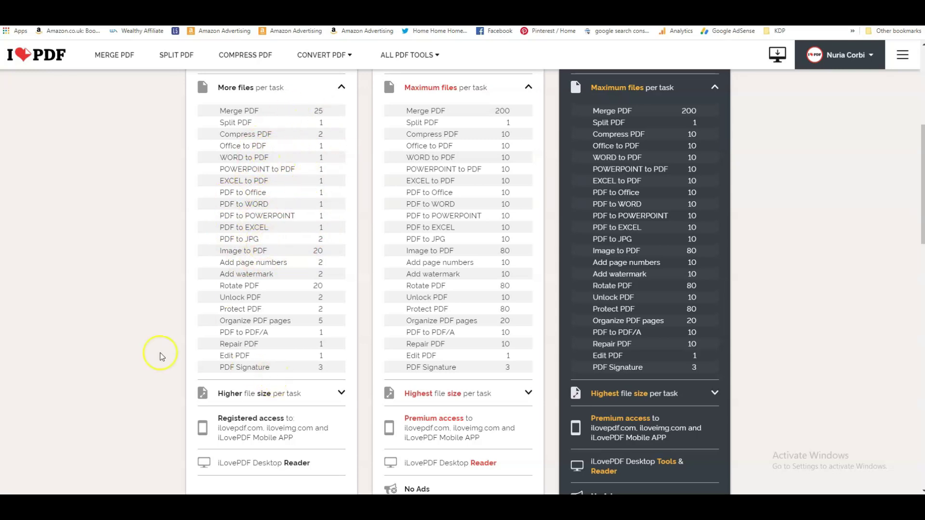
scroll(193, 310, "down", 2)
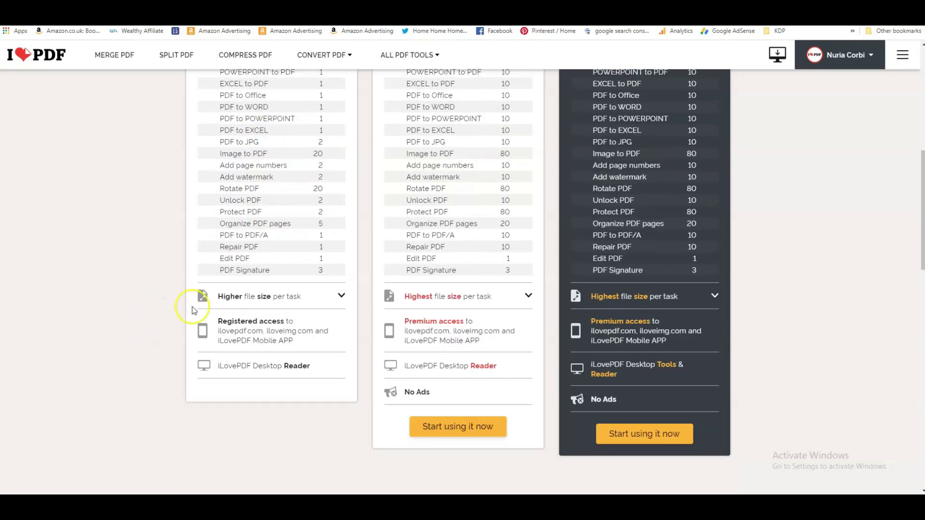
left_click(340, 296)
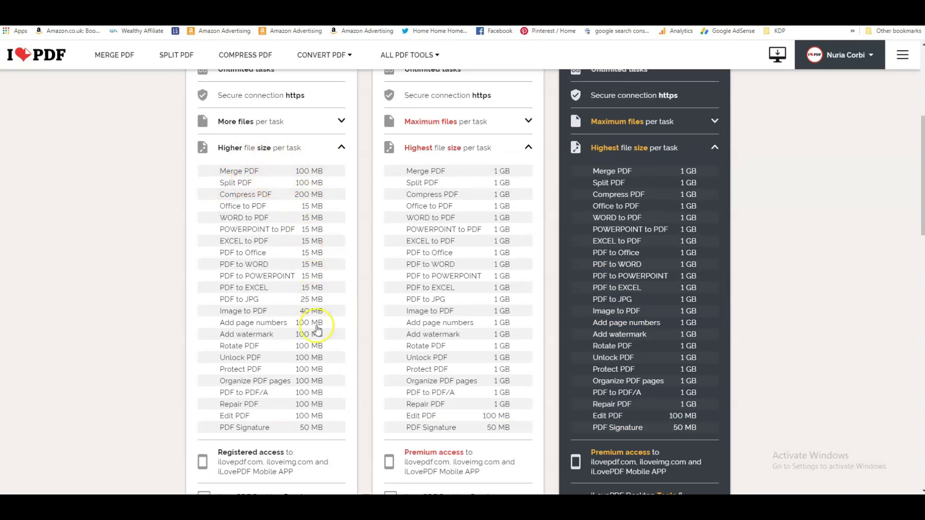
scroll(200, 309, "down", 3)
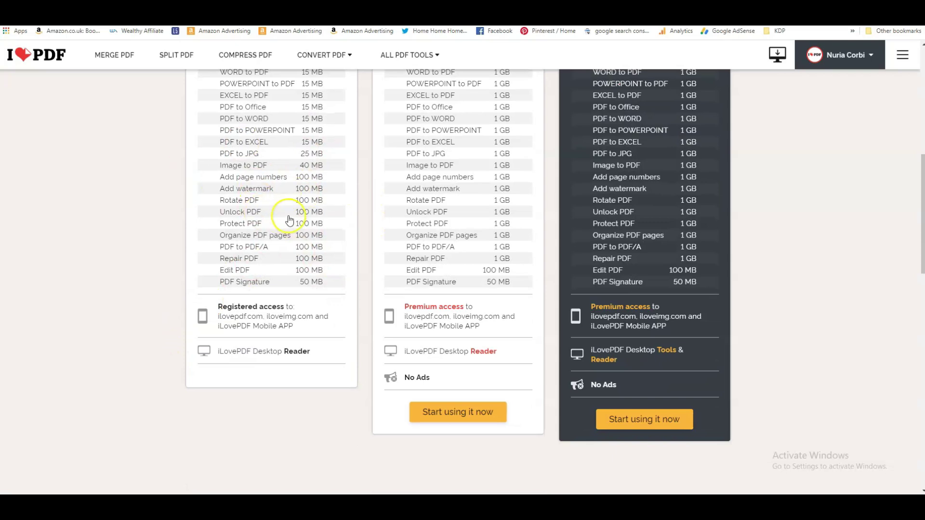
scroll(191, 218, "up", 2)
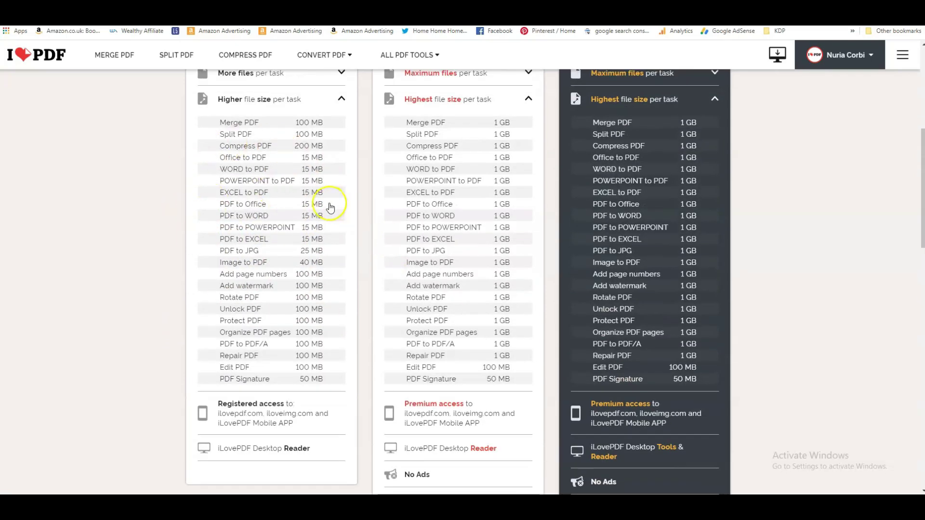
scroll(100, 297, "down", 2)
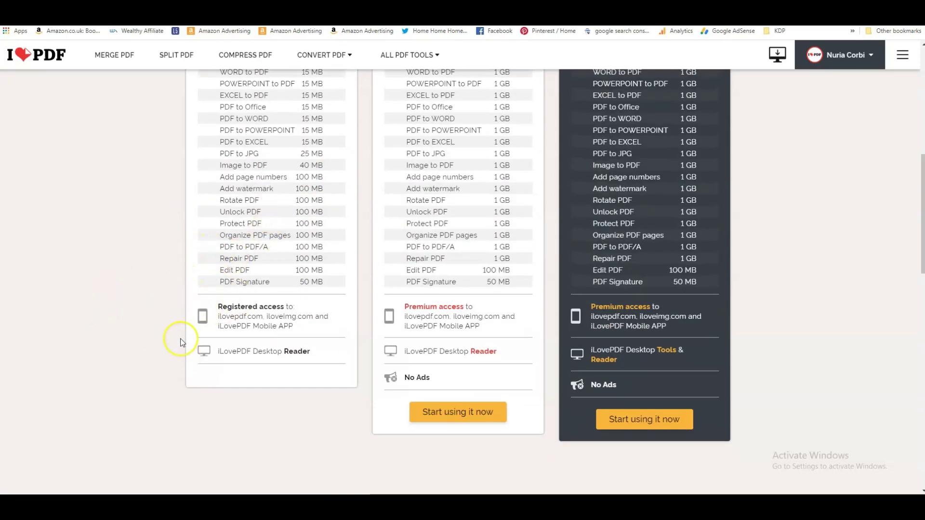
scroll(141, 306, "up", 4)
scroll(814, 276, "up", 4)
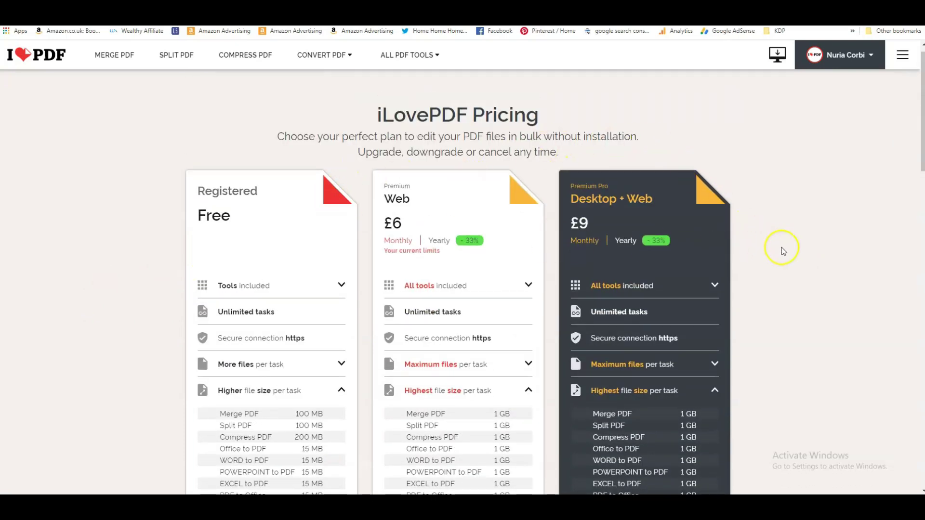
scroll(814, 270, "down", 2)
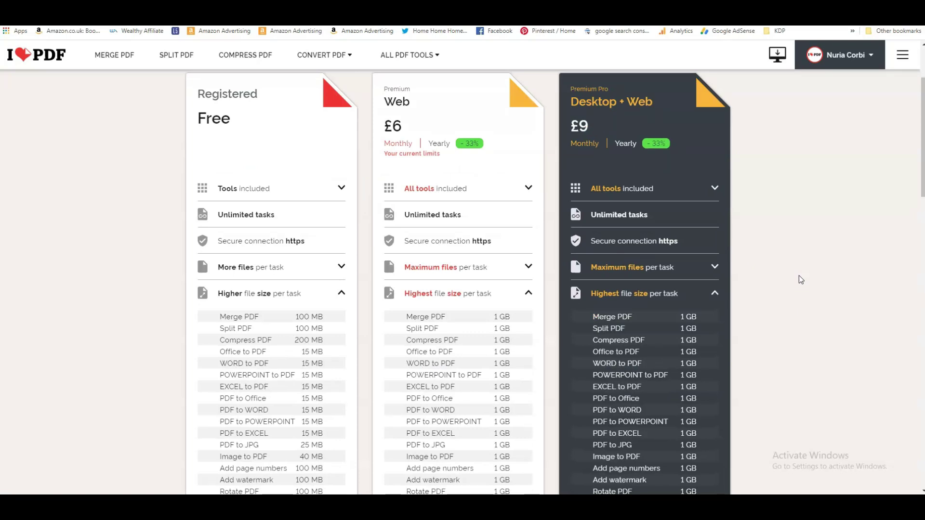
scroll(180, 210, "down", 1)
scroll(180, 210, "down", 3)
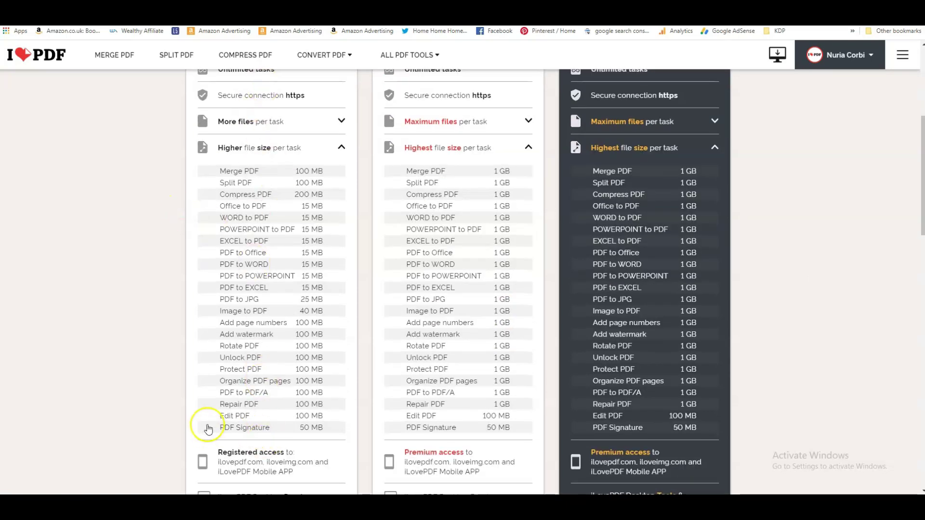
scroll(152, 388, "down", 2)
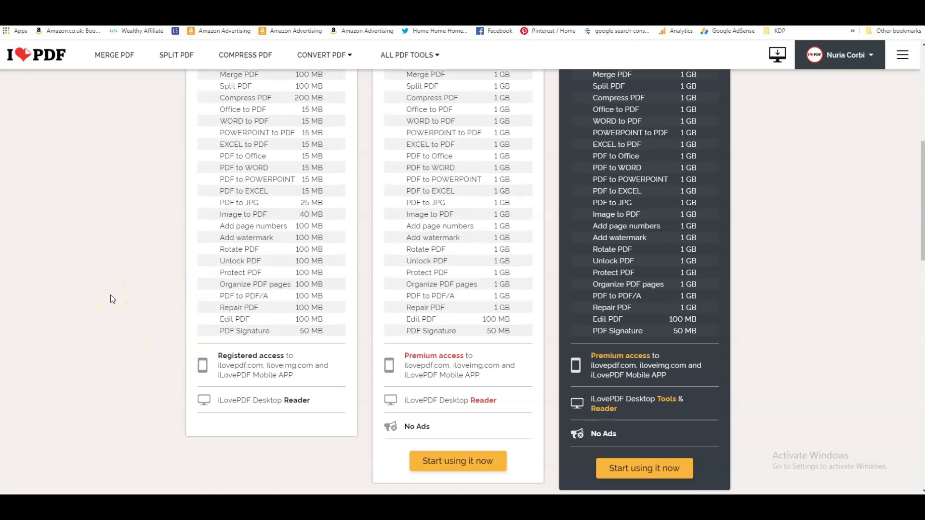
scroll(111, 295, "up", 7)
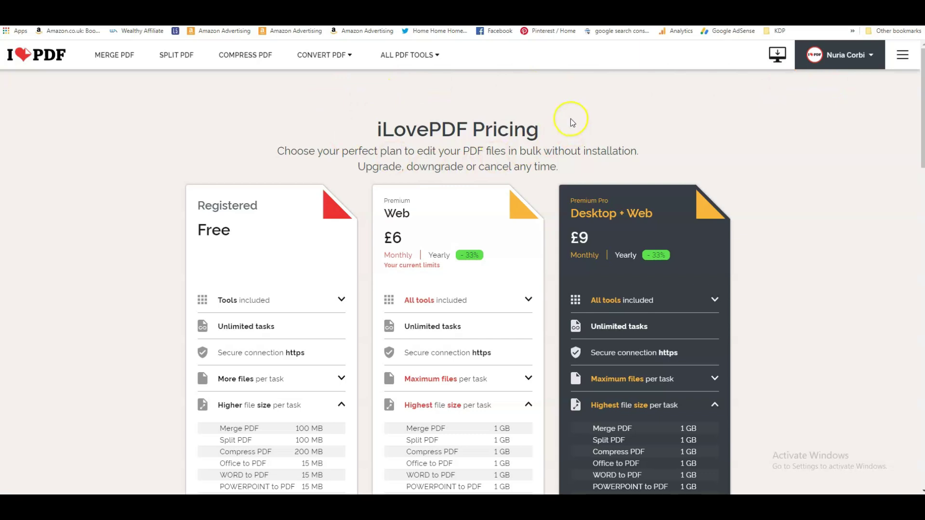
- Switch to the PDF Converter browser tab showing its Online PDF Converter home page
left_click(574, 15)
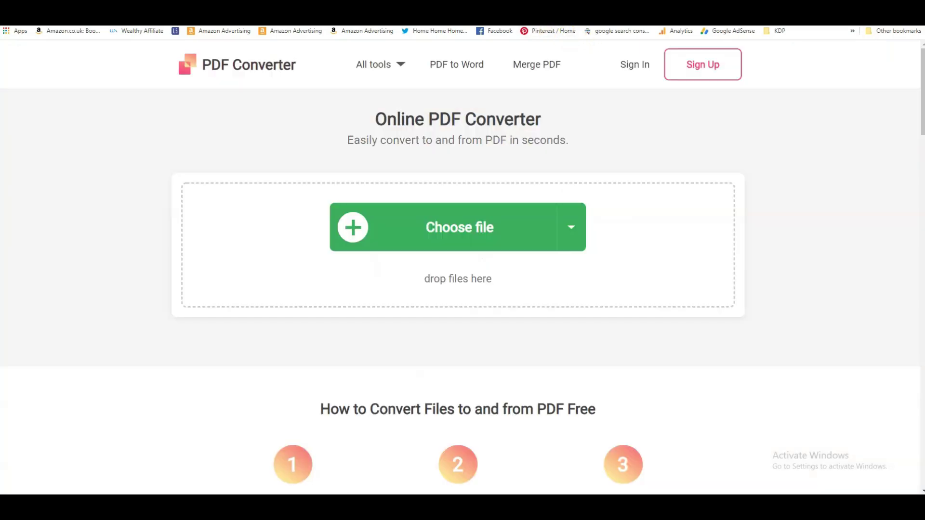